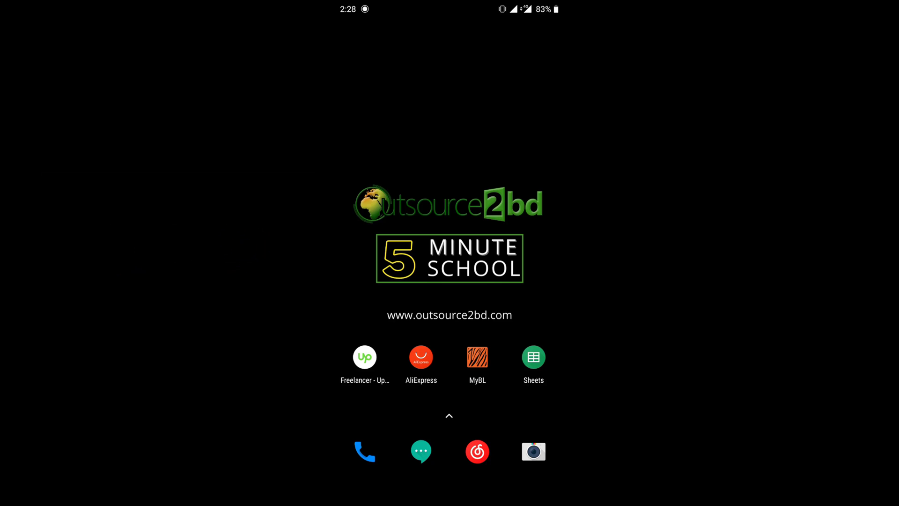
Find Facebook through the app drawer search and launch it.
drag(449, 422, 450, 176)
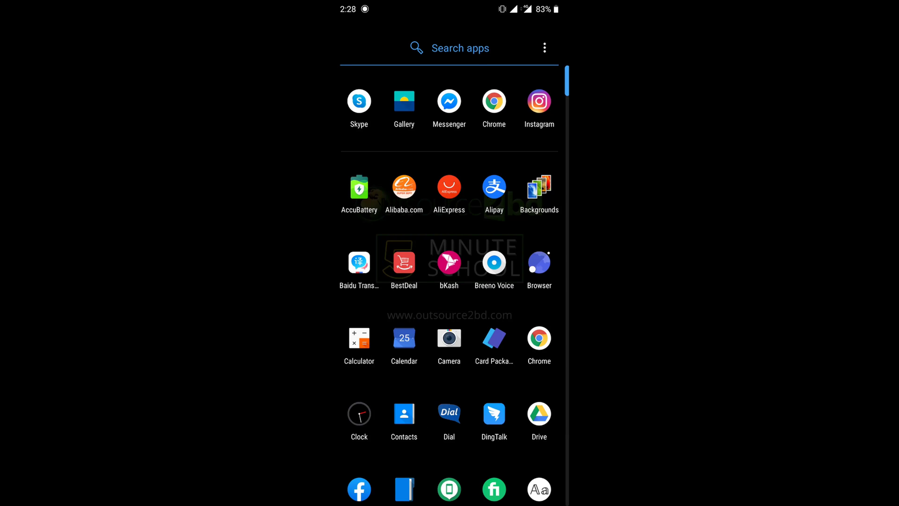
click(474, 54)
text(fa)
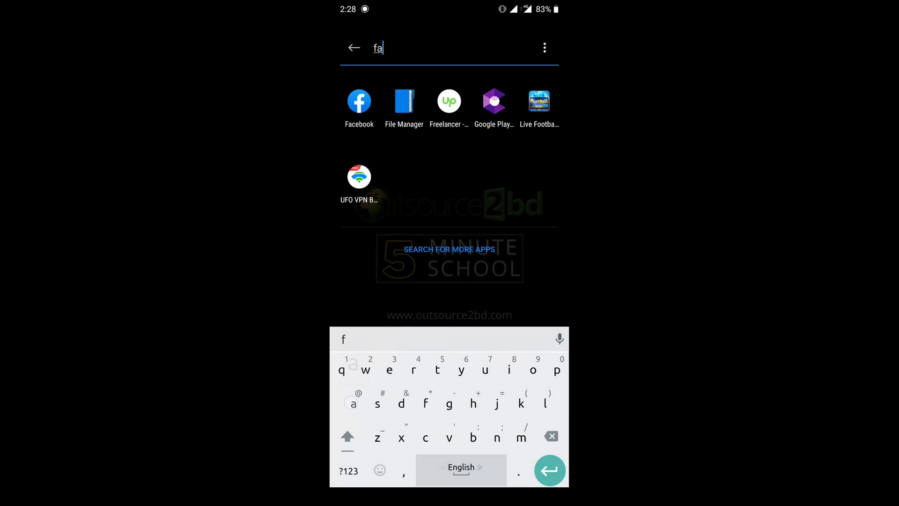
click(360, 100)
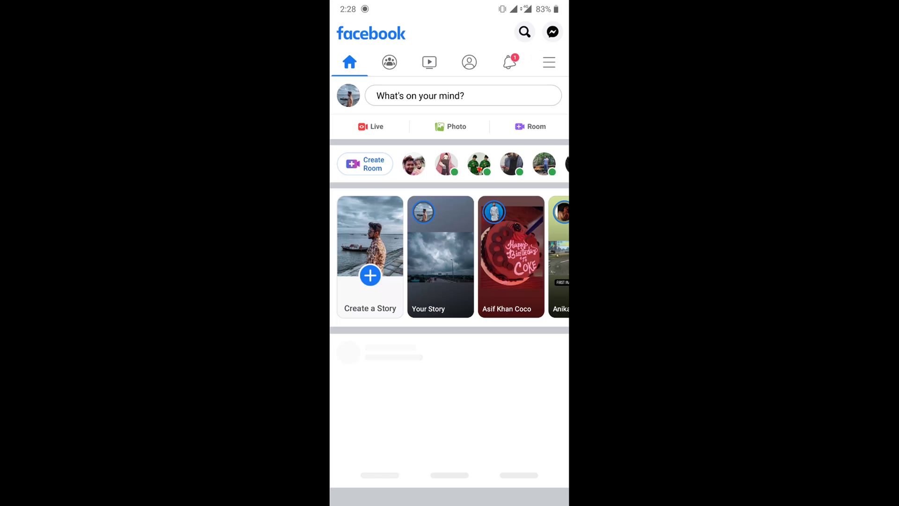
Go to your own Facebook profile page.
click(470, 61)
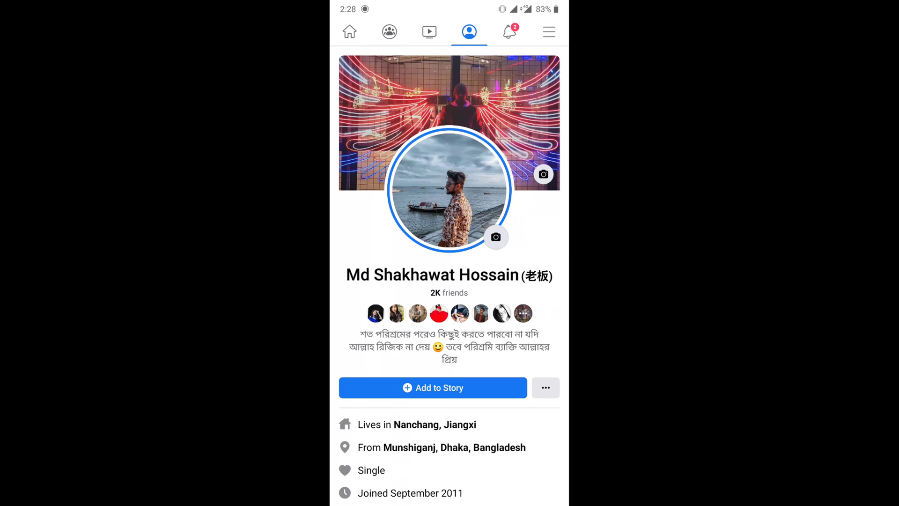
mouse_move(483, 415)
mouse_down()
mouse_move(513, 285)
mouse_move(486, 327)
mouse_up()
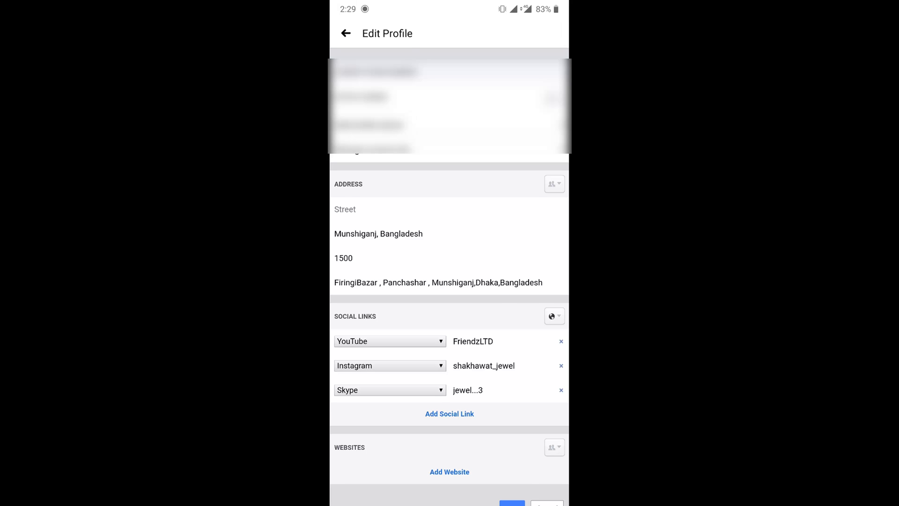
drag(502, 276, 508, 255)
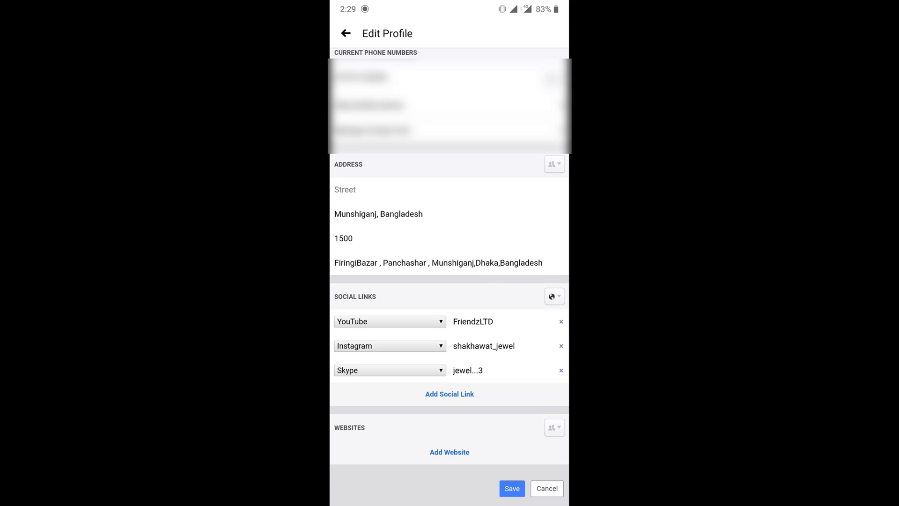
Add a new social link row set to Twitter and focus its account name field.
click(460, 394)
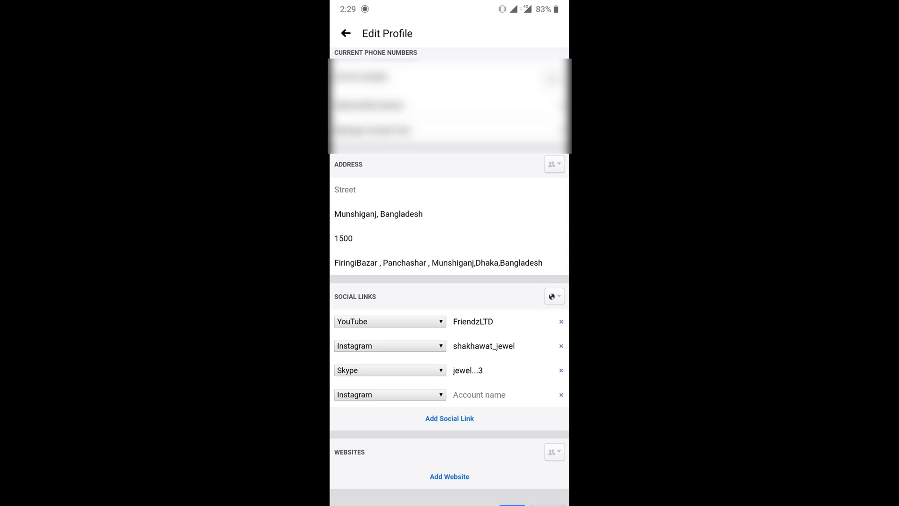
click(390, 394)
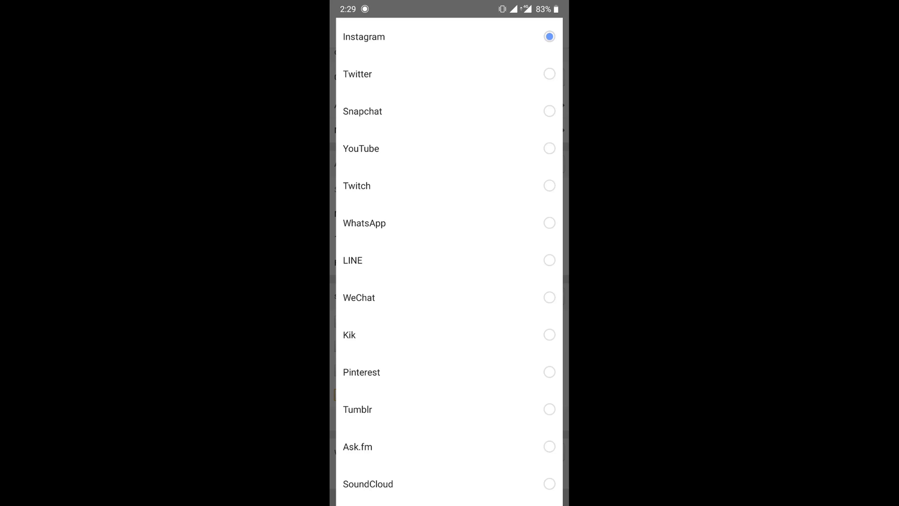
click(479, 74)
click(492, 395)
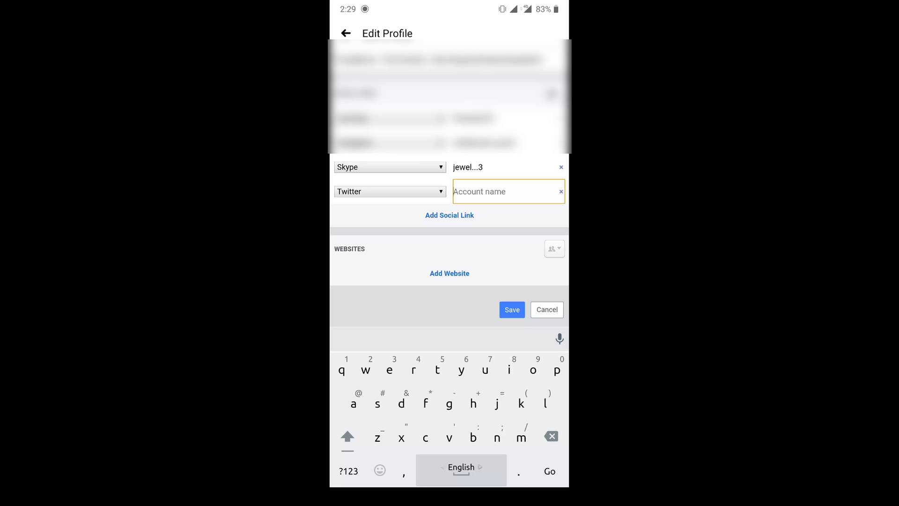
text(shakha)
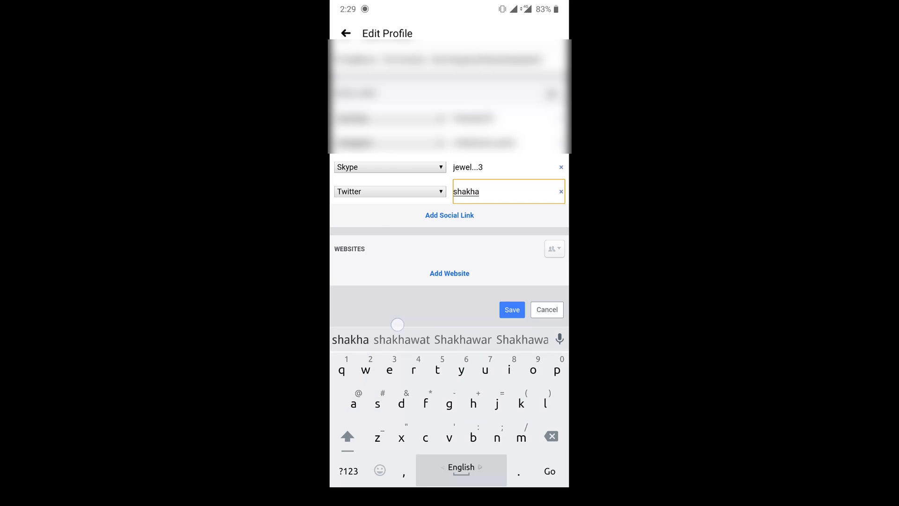
Fill in the Twitter account name shakhawat and save the profile edits.
click(398, 325)
click(494, 369)
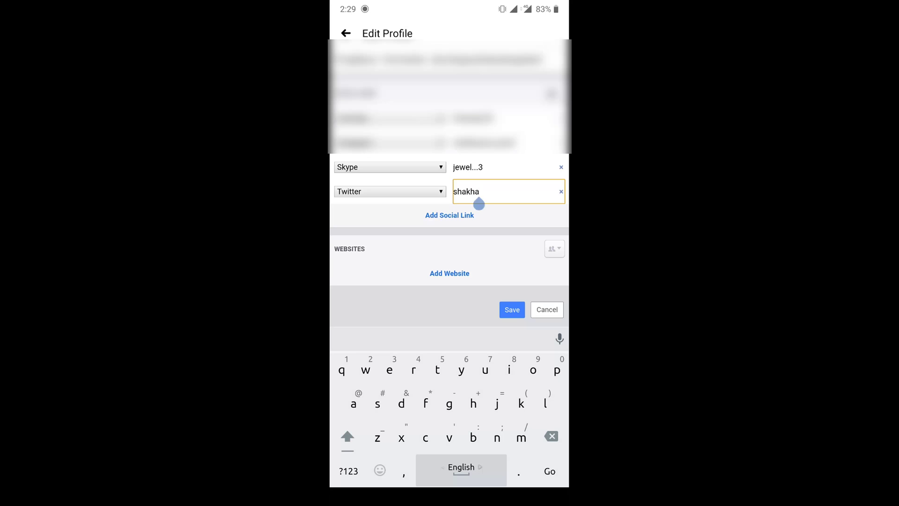
text(wat)
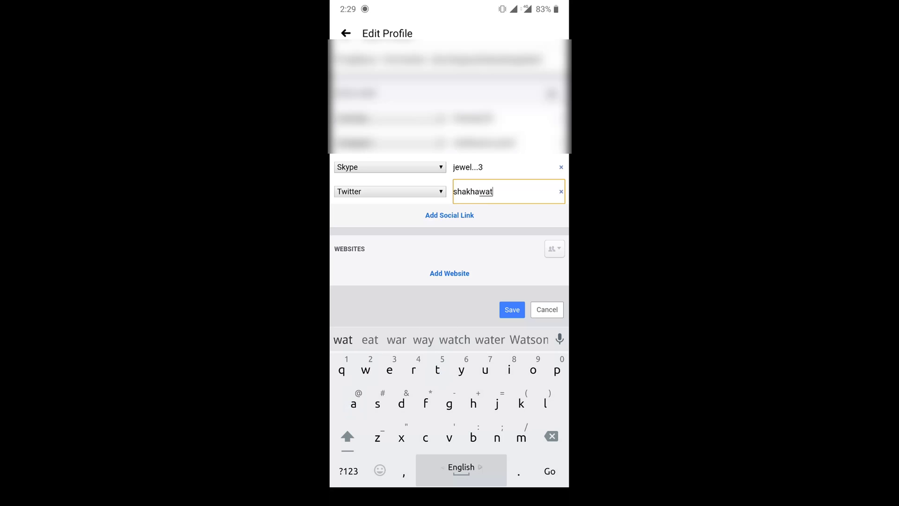
click(512, 309)
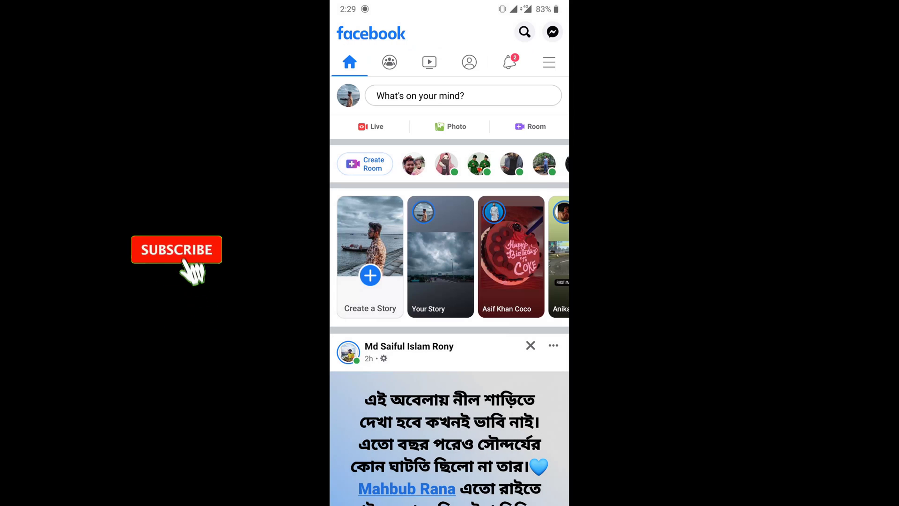
Reach your profile through the Menu tab and view its full About info.
click(549, 61)
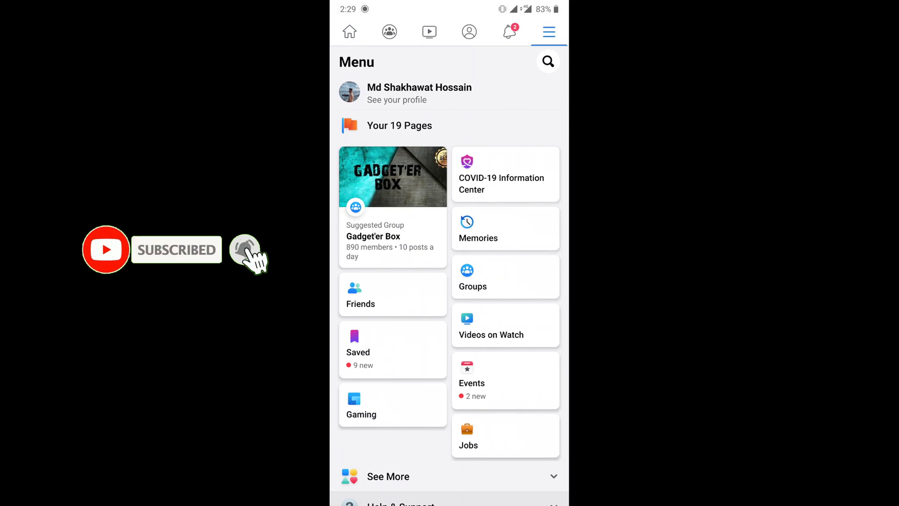
click(422, 91)
scroll(449, 281, down, 5)
scroll(491, 289, down, 1)
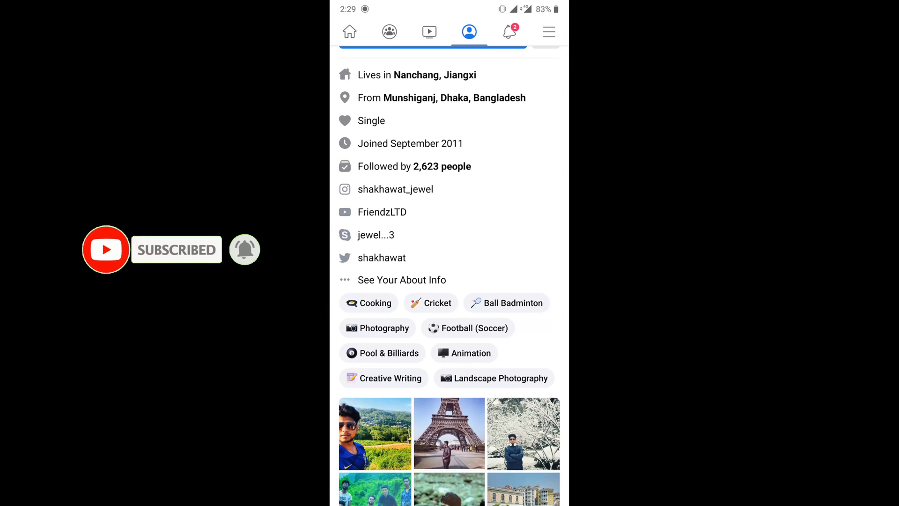
click(427, 279)
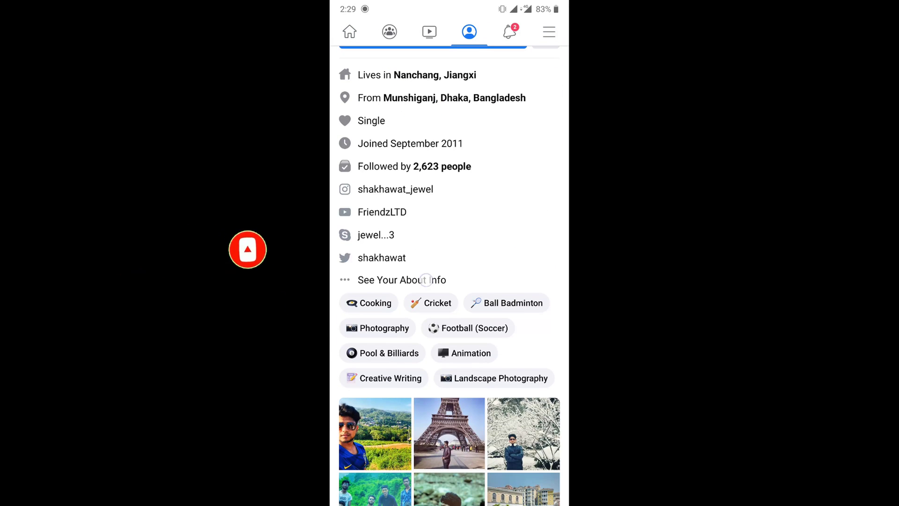
Close the About page and return to the profile intro.
drag(513, 497, 513, 449)
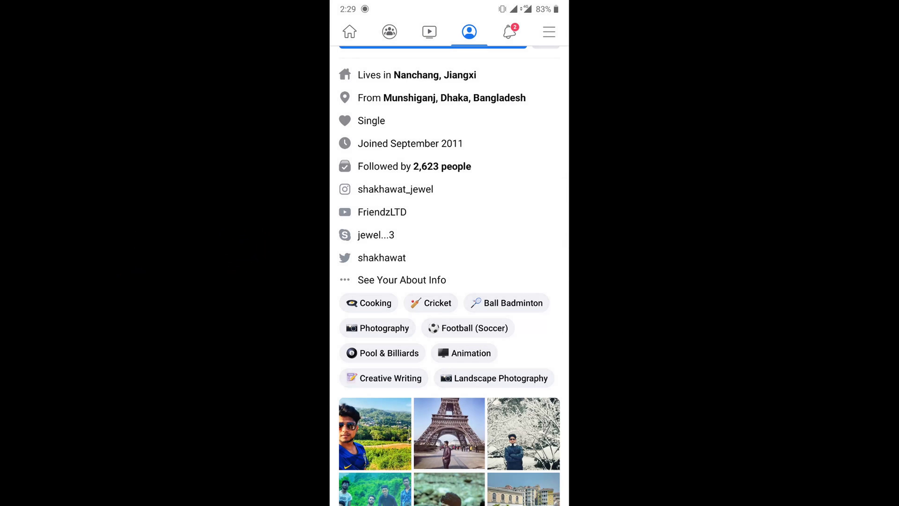